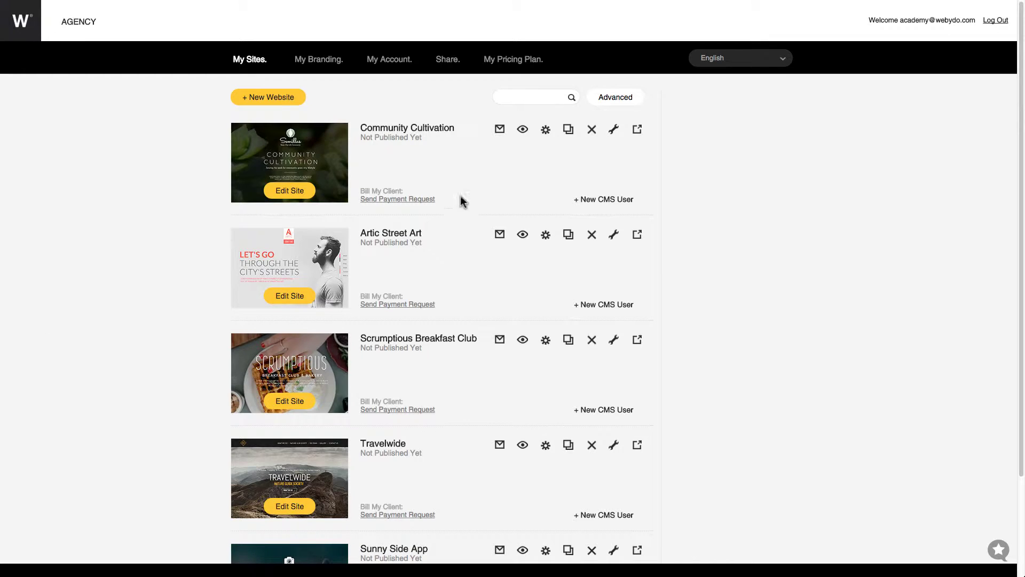
Search for the domain name 'yourdomainname' from Community Cultivation's Domain & Email settings
left_click(545, 130)
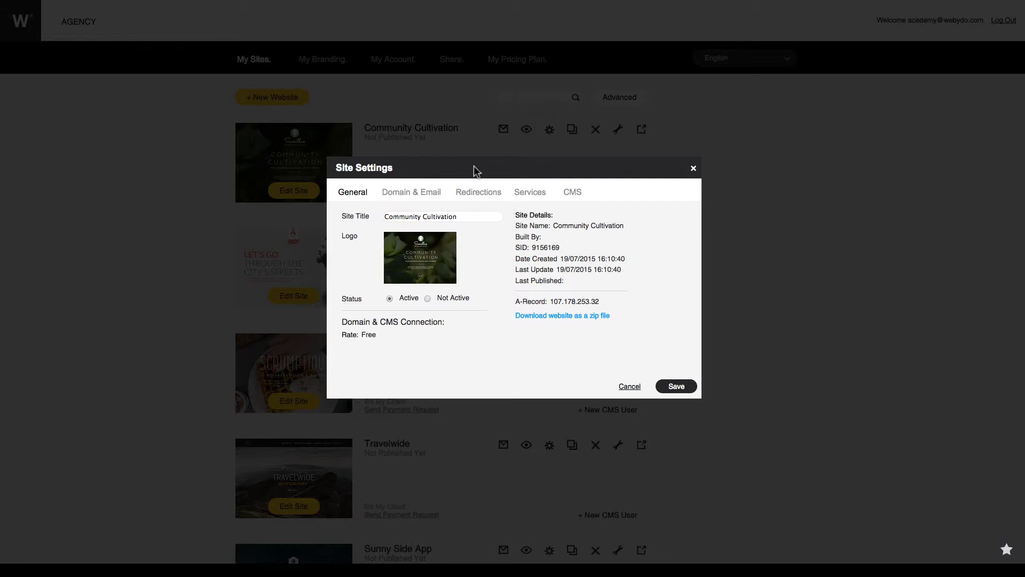
left_click(437, 197)
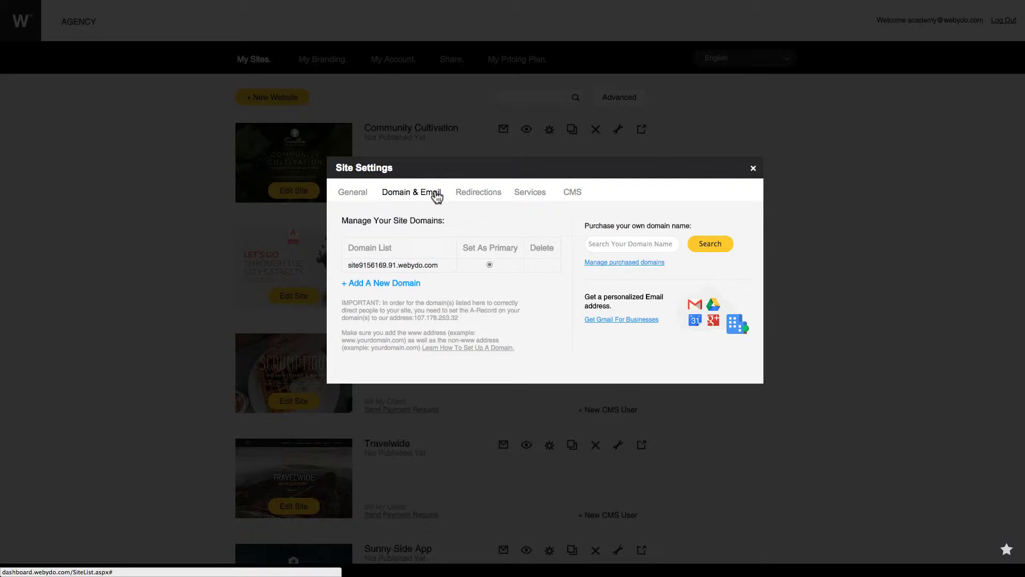
left_click(598, 243)
type("yourdomai")
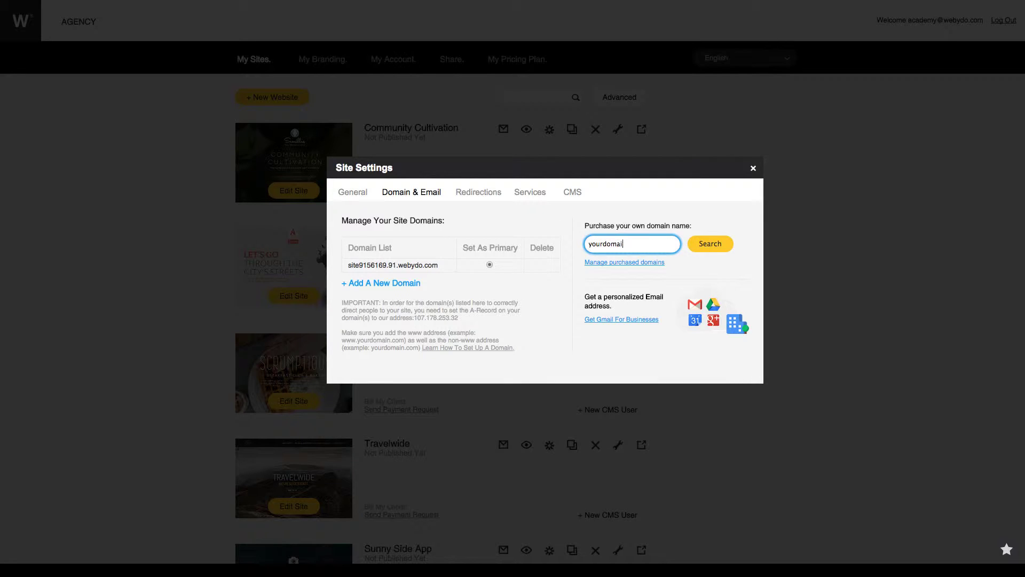
type("nname")
left_click(707, 247)
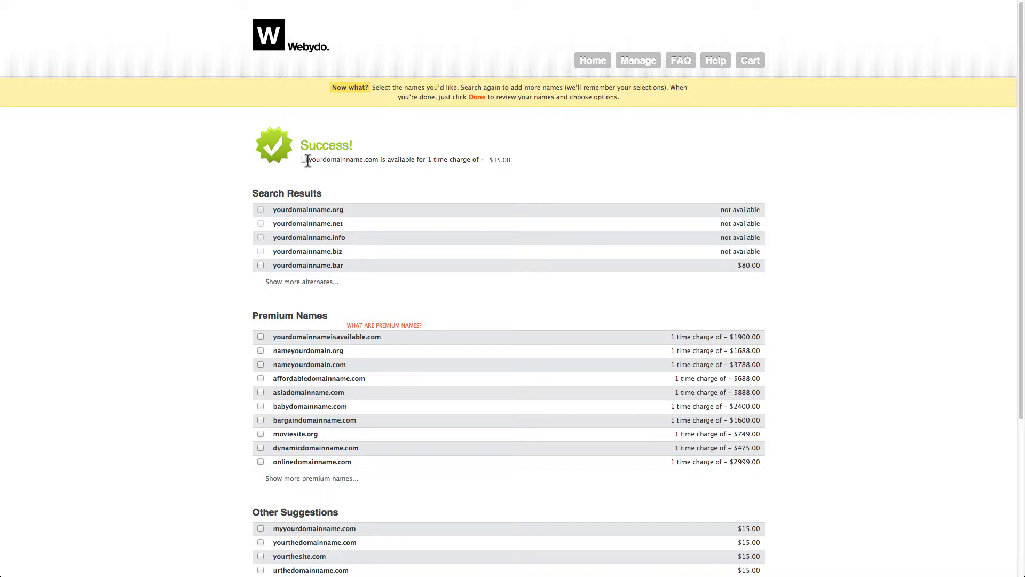
Select yourdomainname.com and add it to the cart for US$15.00
left_click(304, 160)
scroll(614, 367, "down", 5)
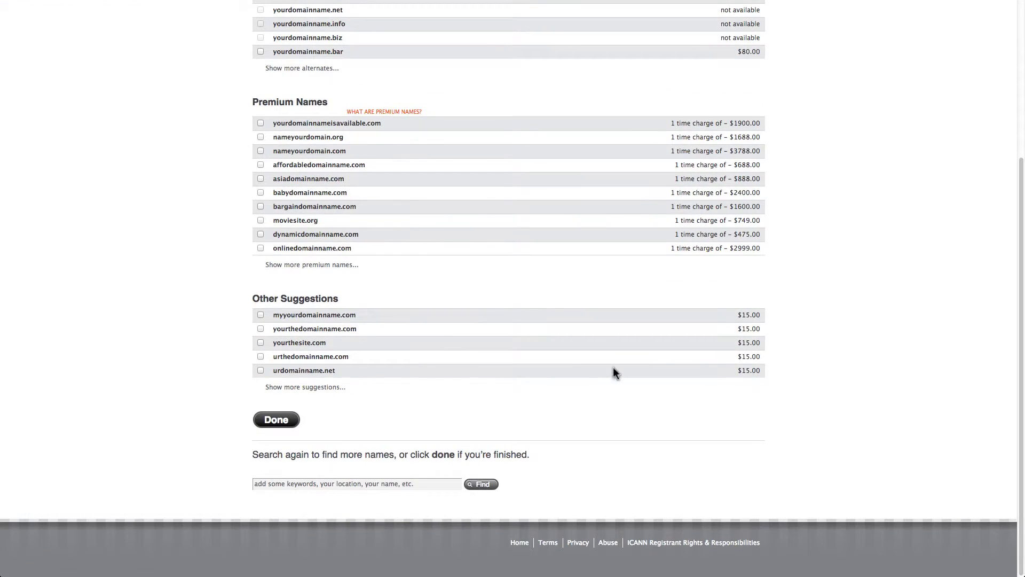
left_click(283, 420)
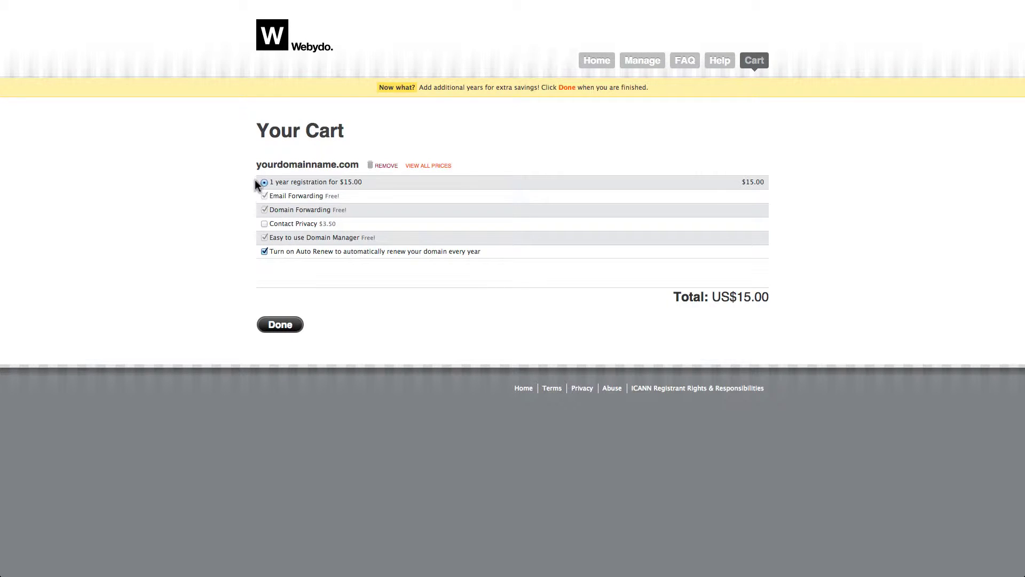
Add Contact Privacy to bring the order to US$18.50, then enter a username at checkout
left_click(264, 224)
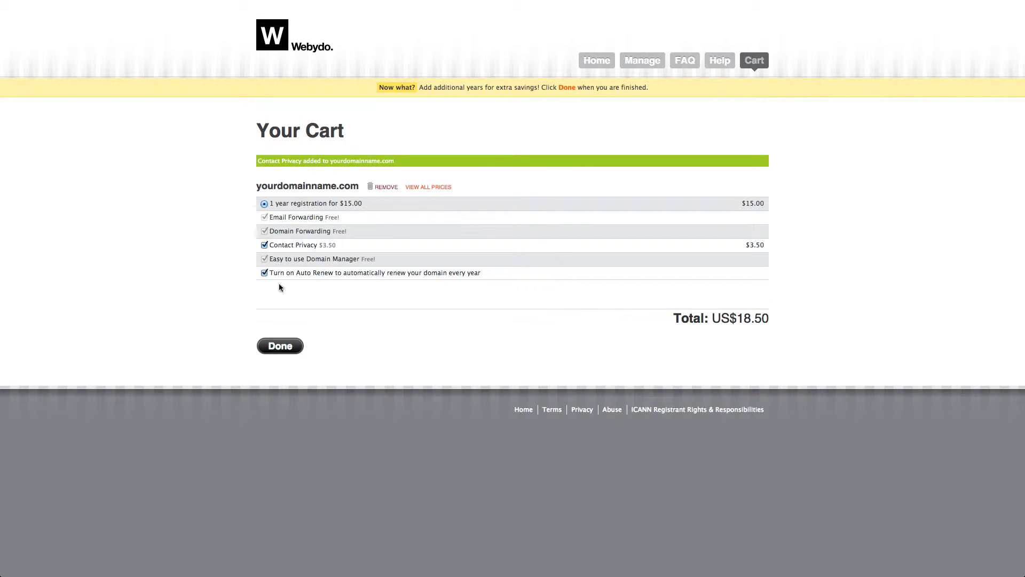
left_click(284, 344)
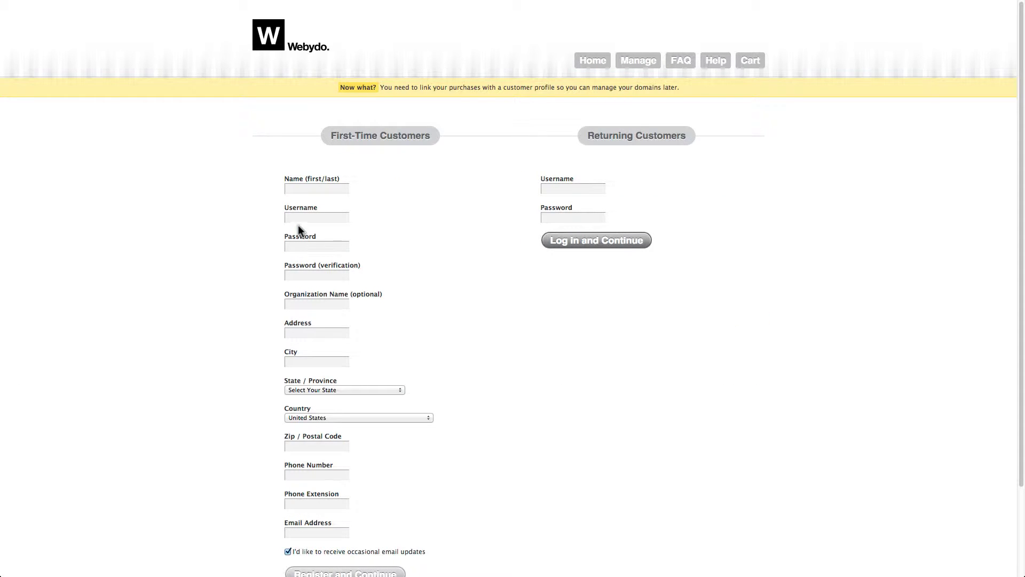
left_click(299, 217)
type("Academy")
Fill in the password, its verification, organization name Webydo and the contact e-mail address
key("Tab")
type("******")
key("Tab")
type("******")
key("Tab")
type("Webydo")
left_click(316, 533)
scroll(661, 433, "down", 2)
Register the new customer profile and go back to the Webydo dashboard tab
left_click(374, 471)
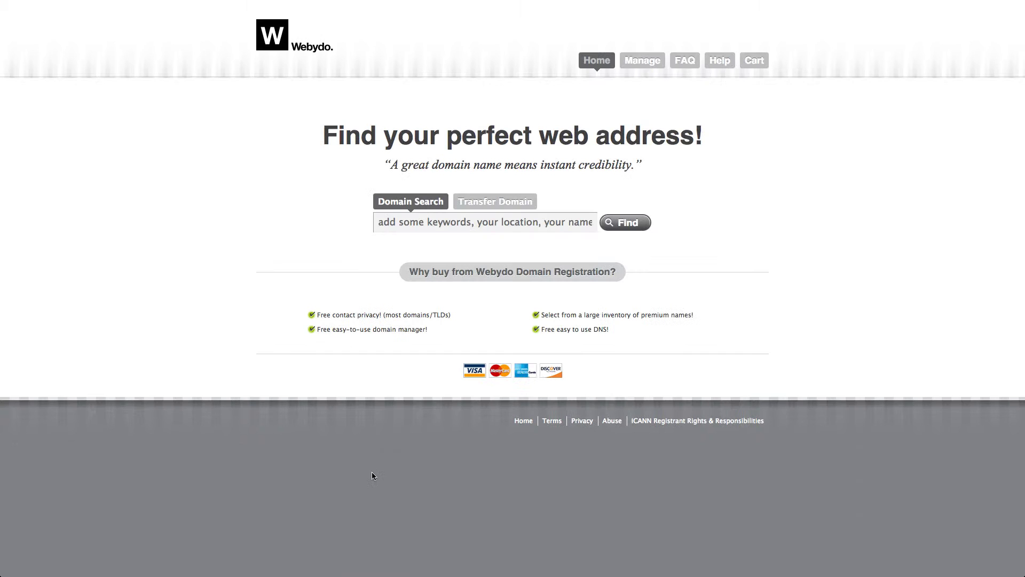
mouse_move(330, 14)
left_click(51, 13)
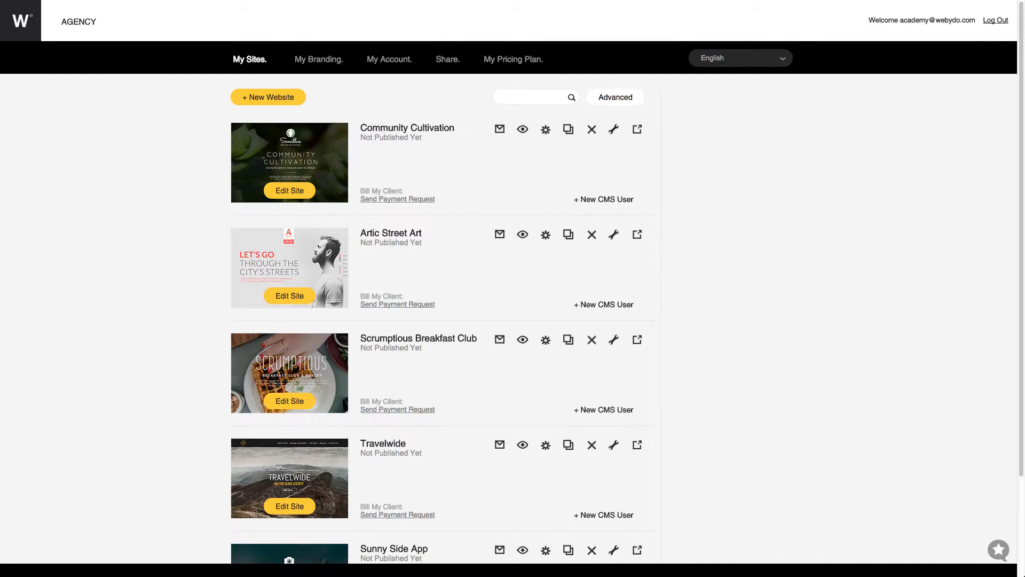
left_click(545, 130)
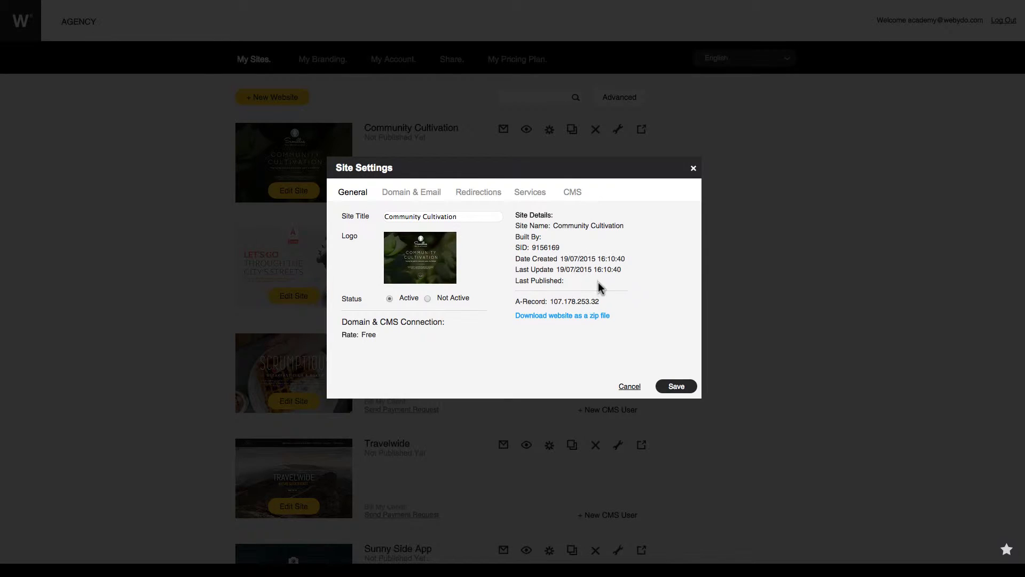
left_click_drag(601, 302, 549, 299)
right_click(577, 303)
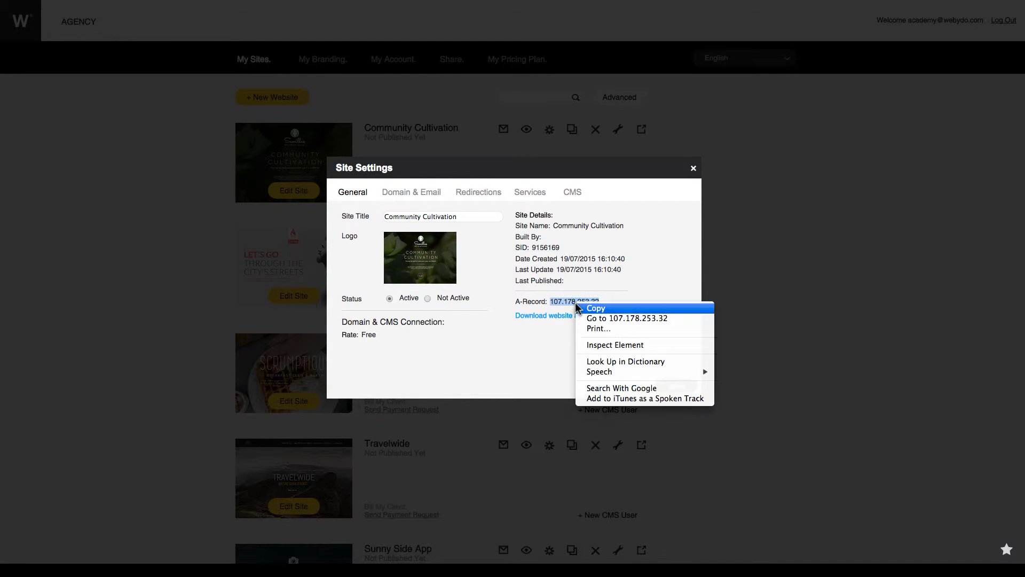
left_click(584, 309)
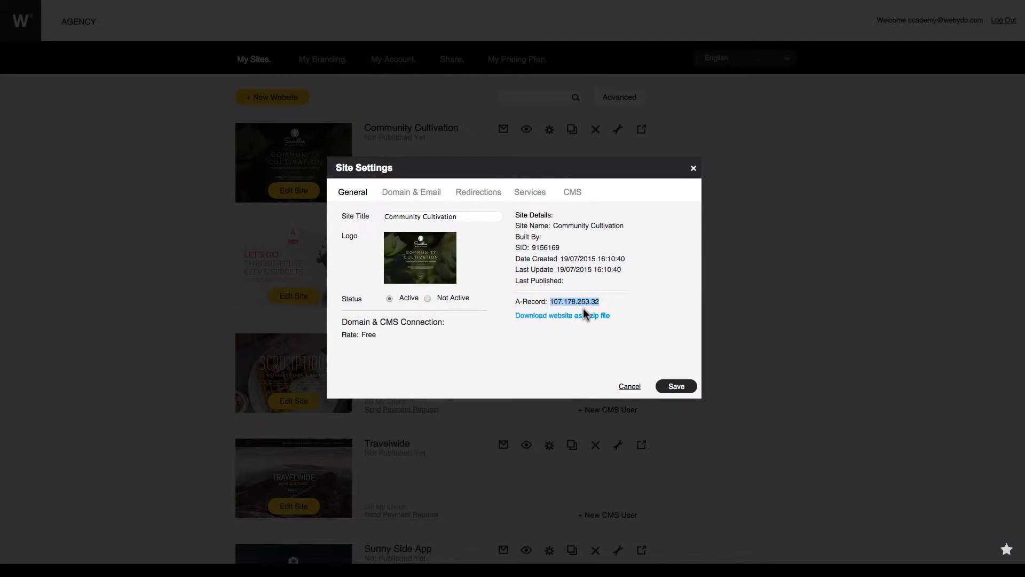
left_click(693, 168)
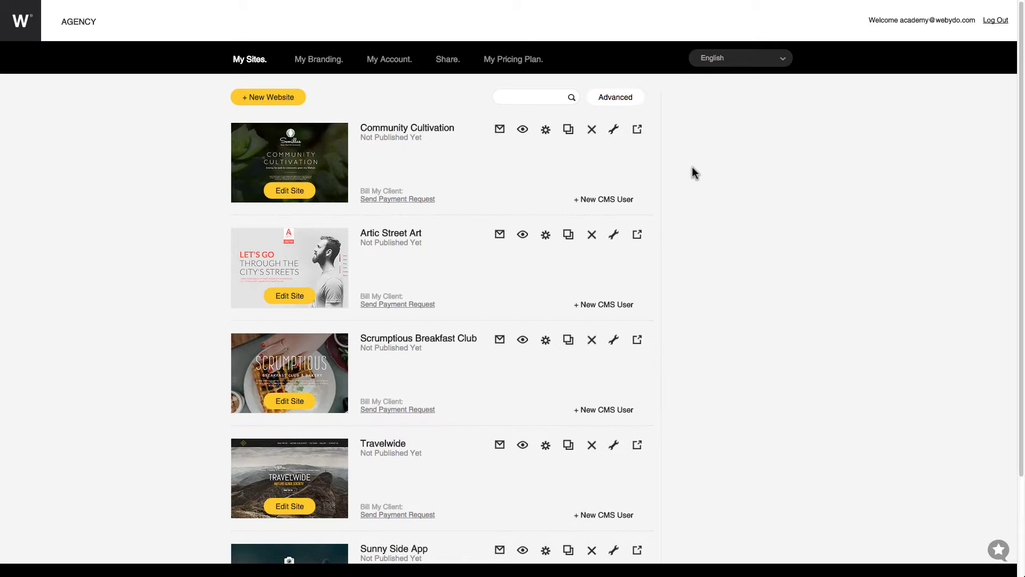
Log in to the Domain Manager from the Webydo Domains site to see yourdomainname.com
left_click(159, 14)
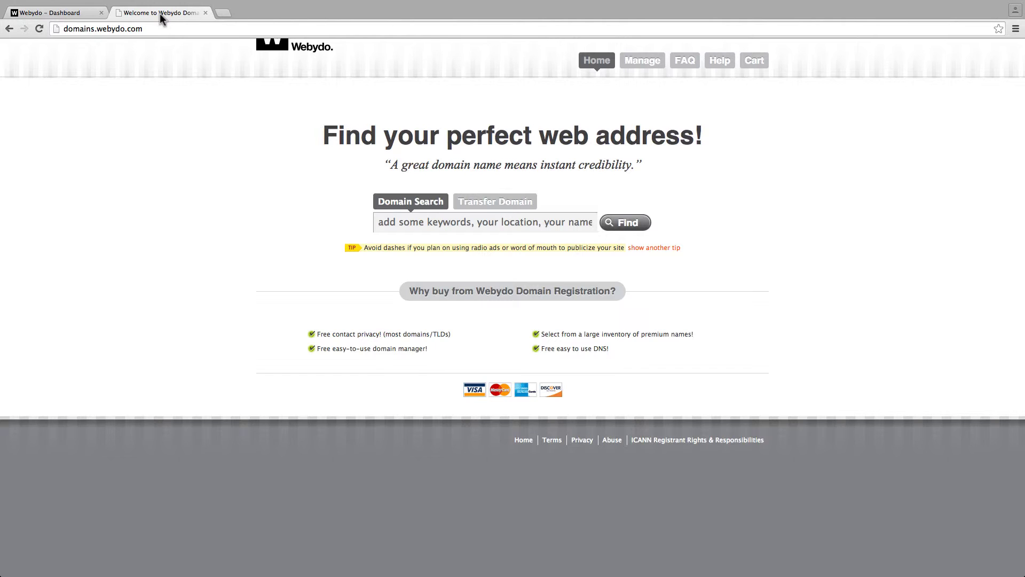
left_click(640, 67)
left_click(313, 138)
type("acade")
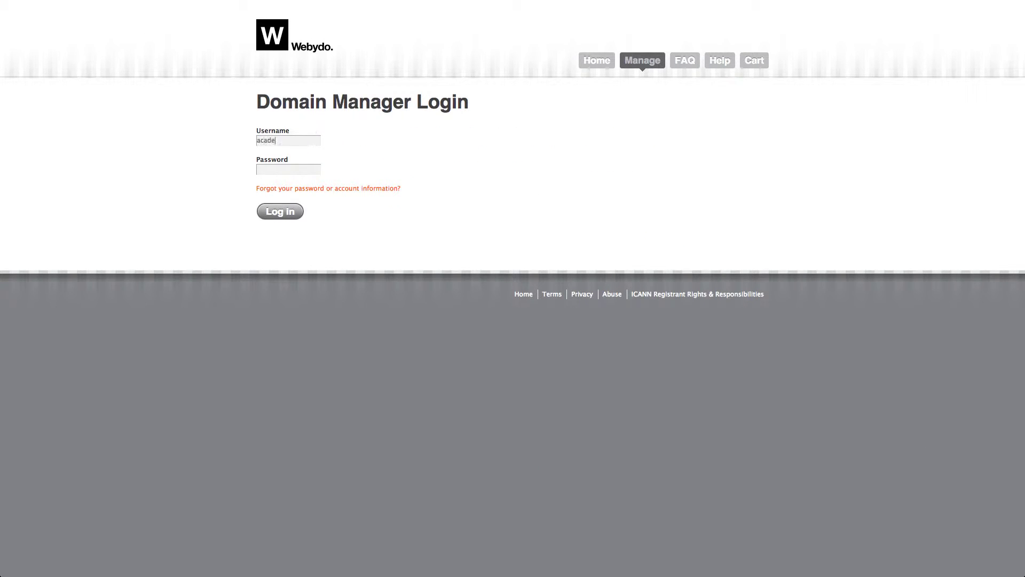
type("my*******")
key("Return")
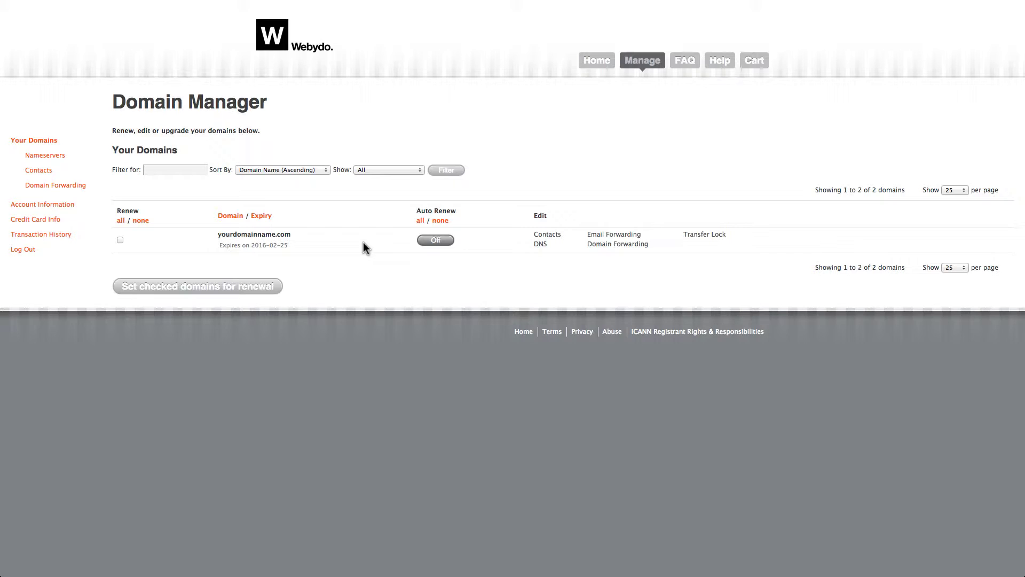
Open yourdomainname.com's DNS settings and paste 107.178.253.32 into the first A record
left_click(539, 243)
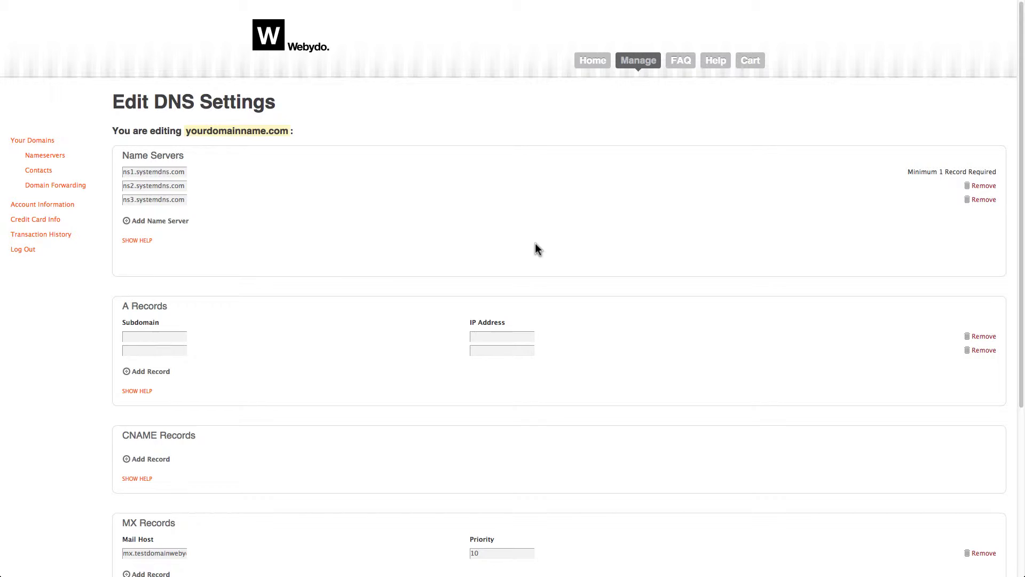
left_click(182, 334)
right_click(481, 335)
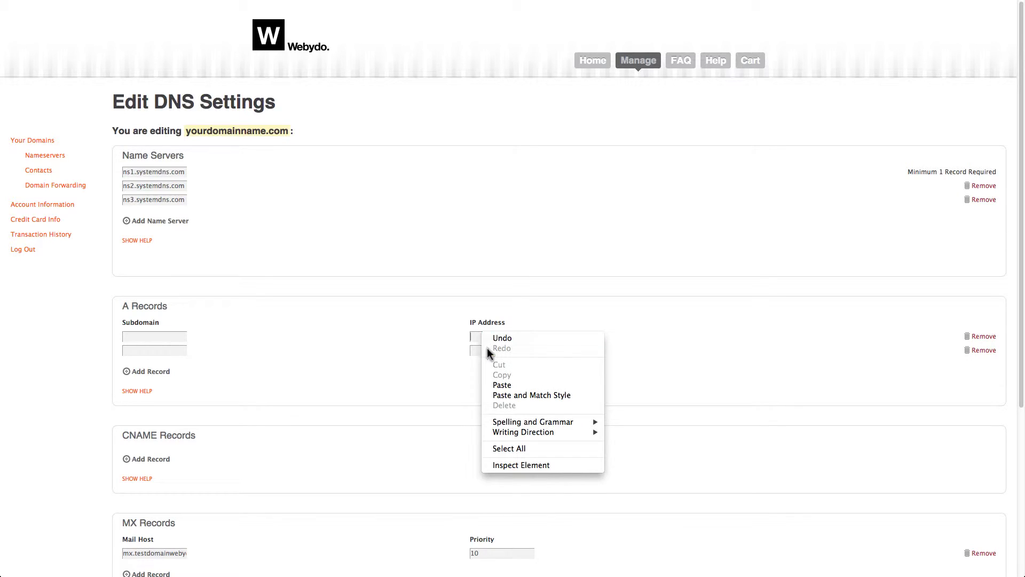
left_click(502, 385)
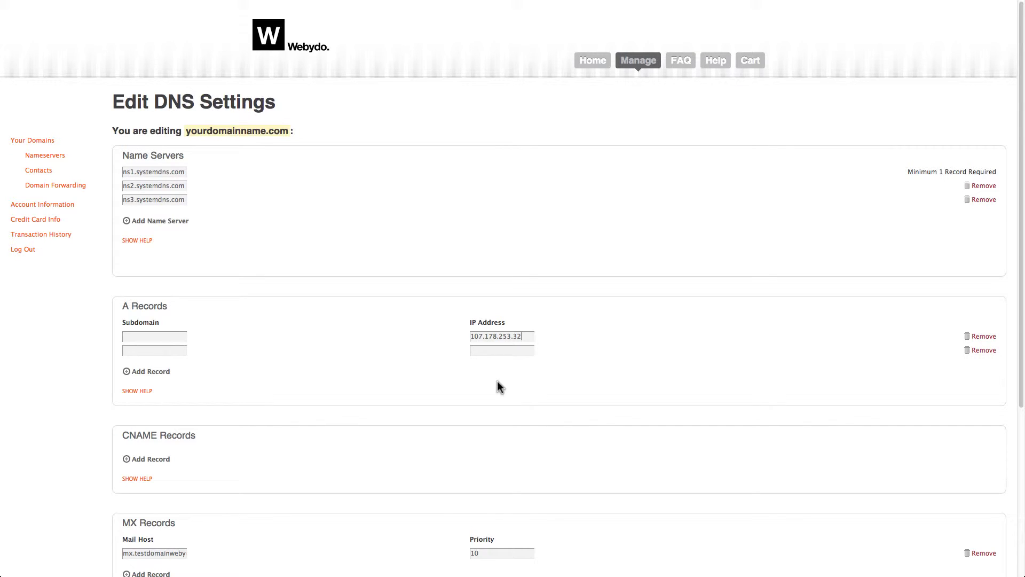
Add a second A record with subdomain www pointing to 107.178.253.32
left_click(174, 351)
type("www")
left_click(477, 351)
right_click(477, 352)
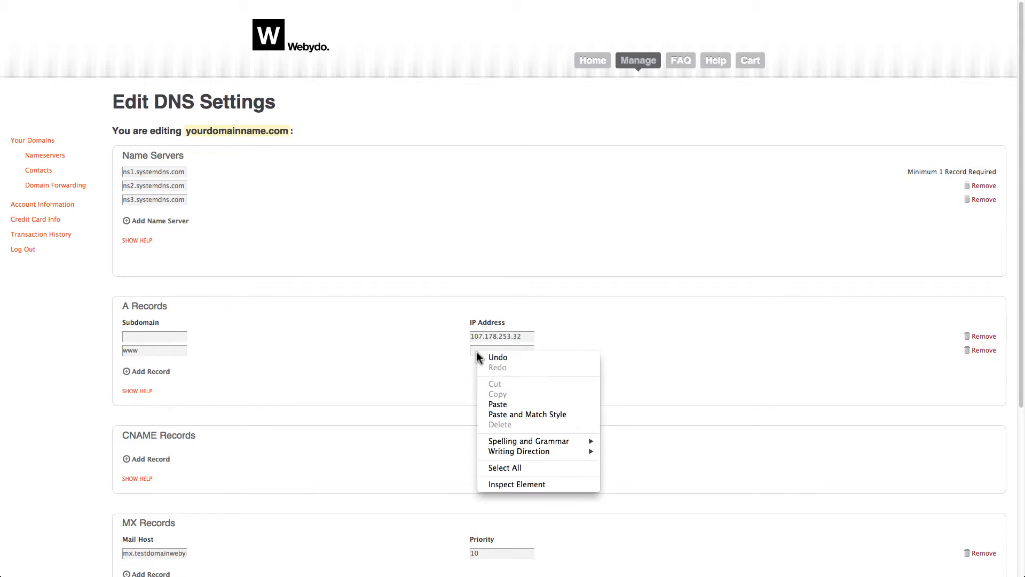
left_click(496, 404)
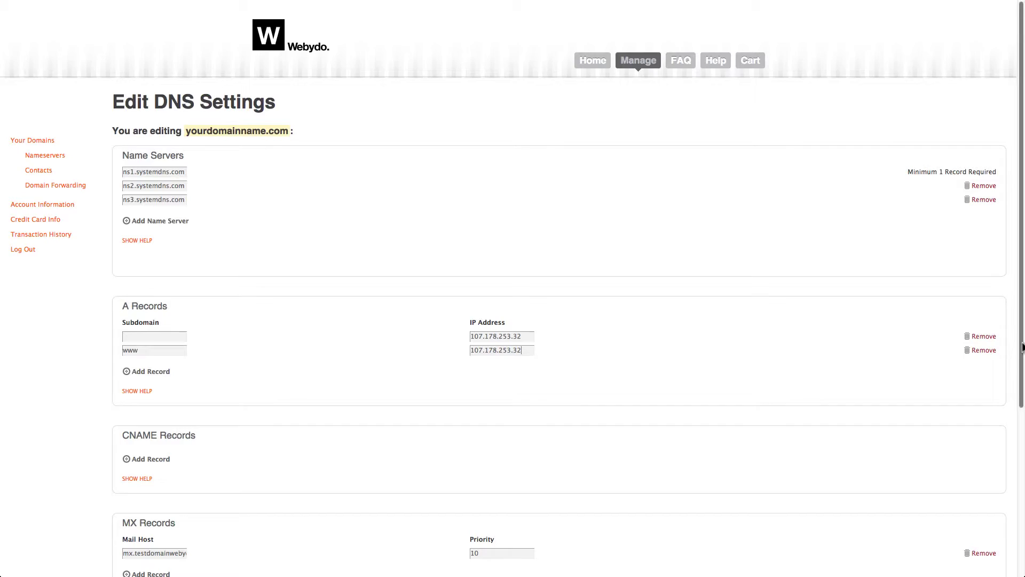
left_click_drag(1023, 347, 1023, 516)
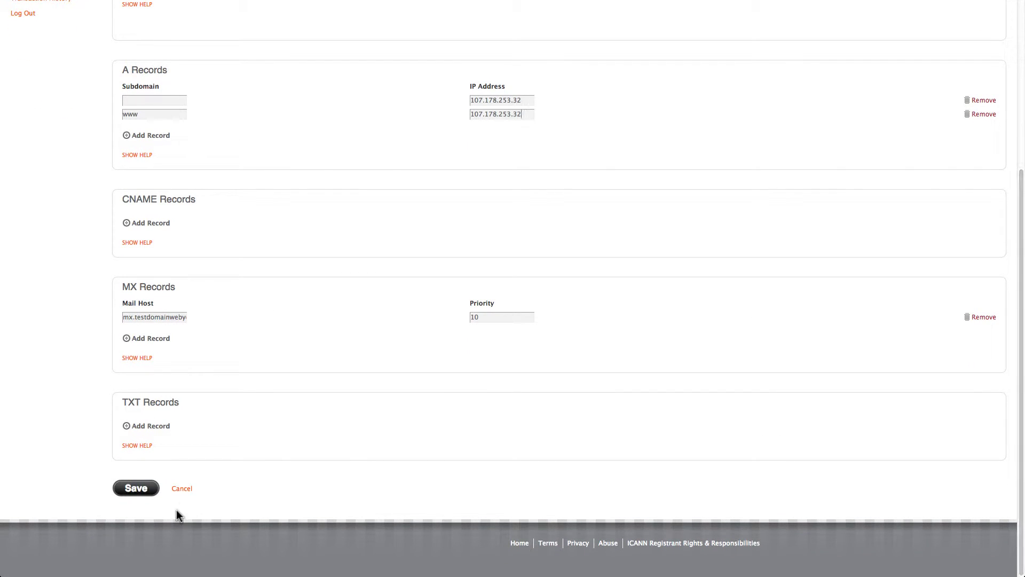
Save the DNS changes and open Community Cultivation's Domain & Email settings on the dashboard
left_click(135, 489)
mouse_move(128, 14)
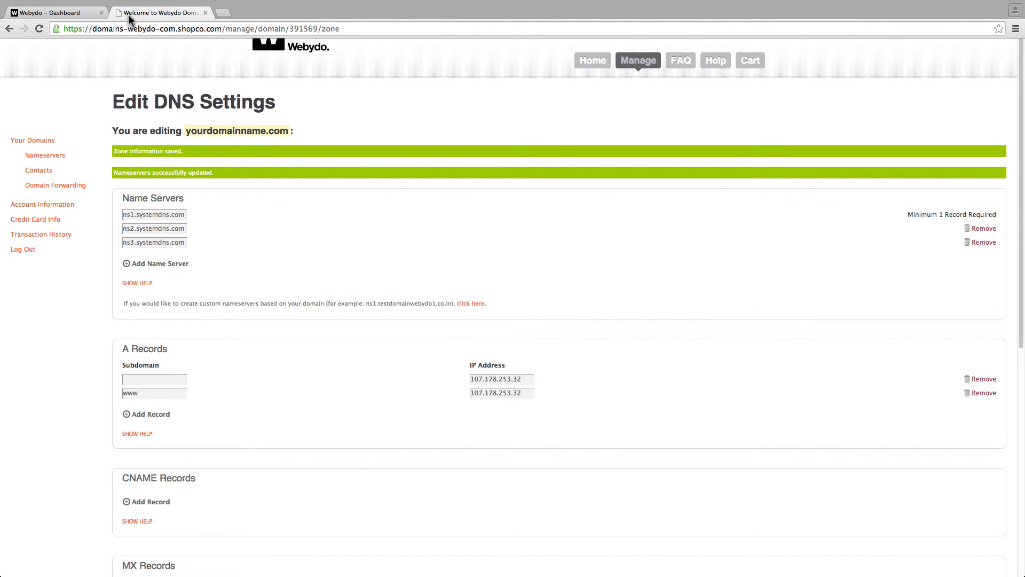
left_click(80, 16)
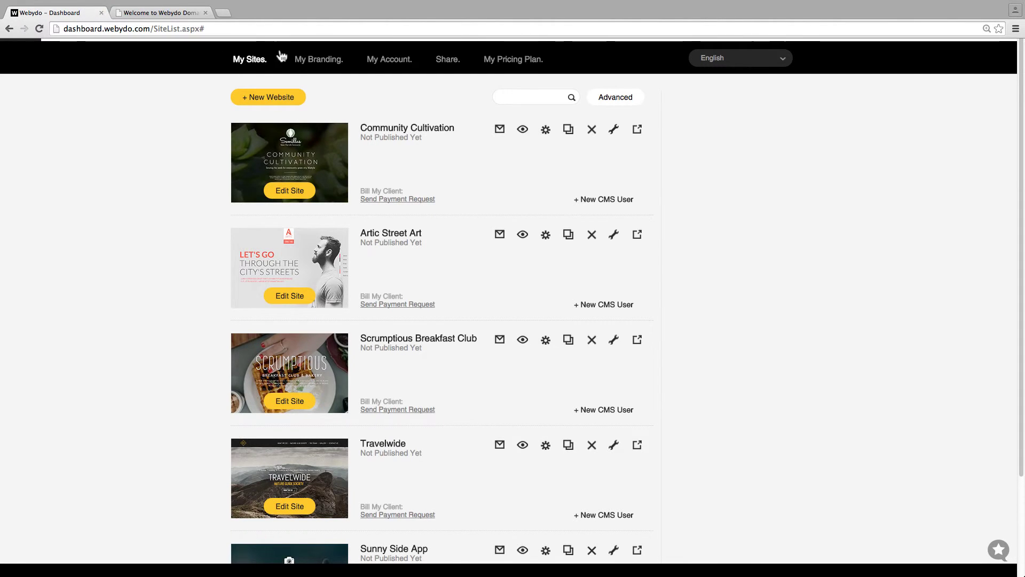
left_click(547, 134)
left_click(423, 193)
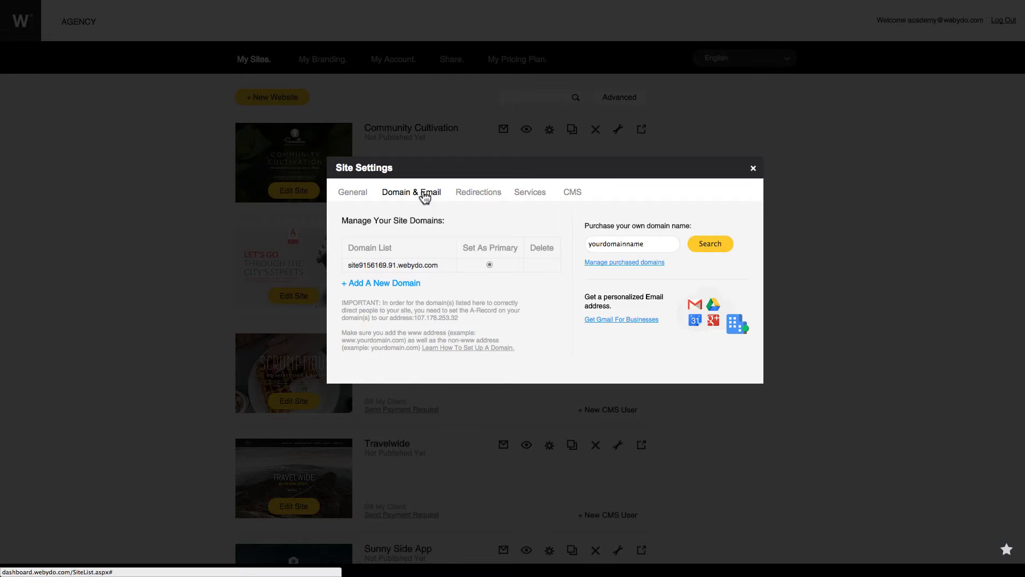
left_click(392, 287)
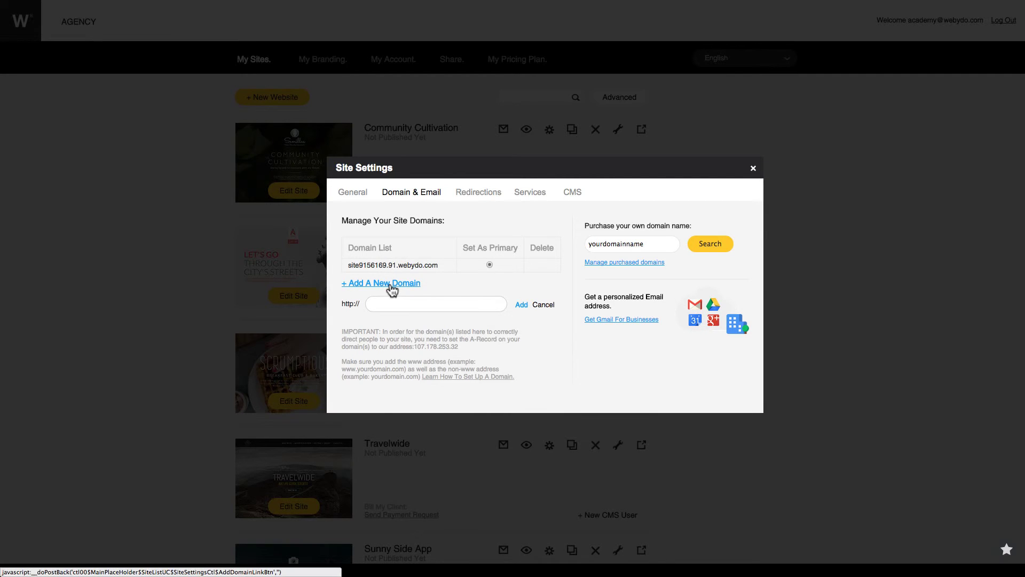
left_click(384, 303)
type("www.your")
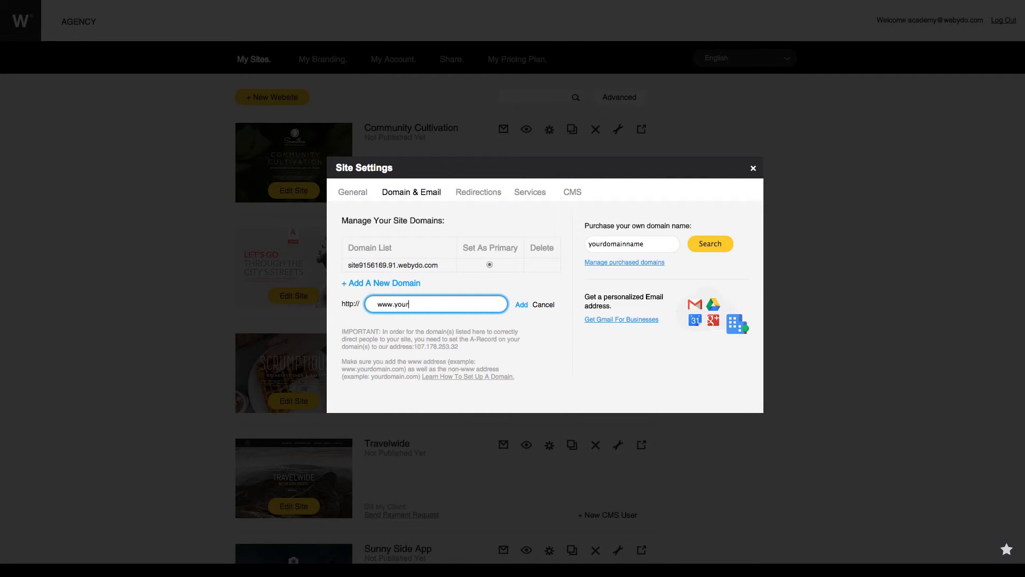
type("domainname.com")
left_click(521, 305)
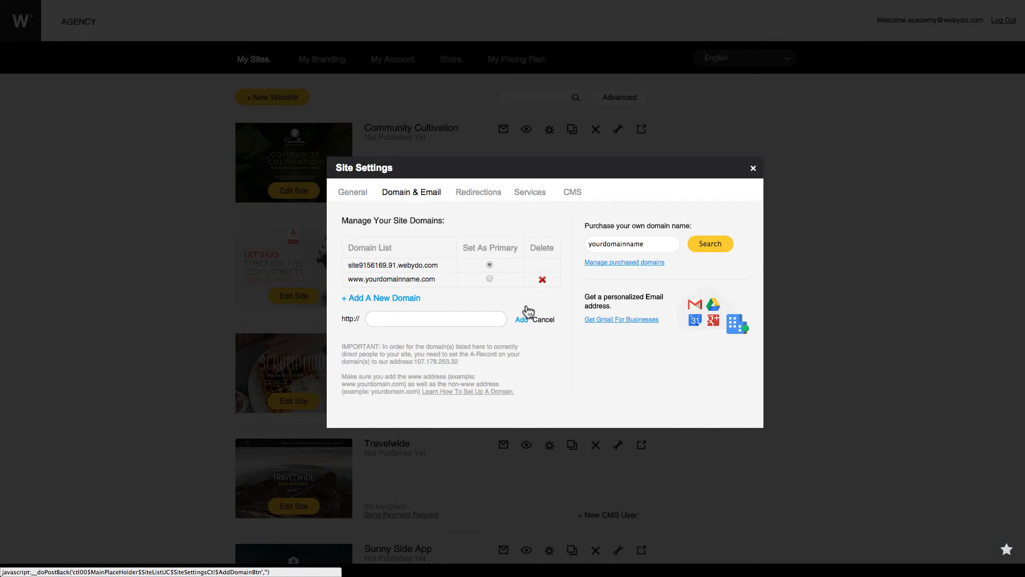
left_click(475, 319)
type("yourdomainnaim.com")
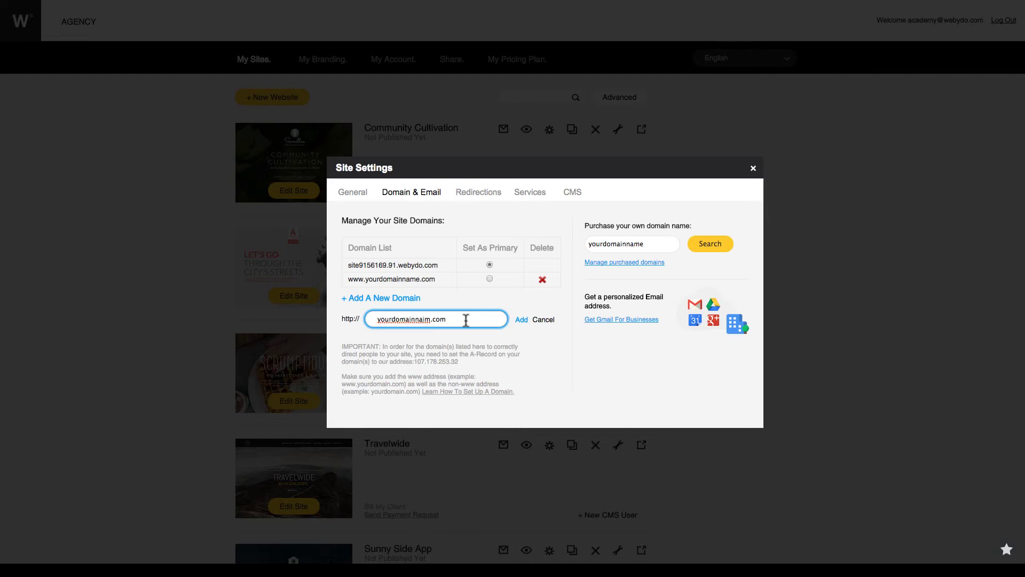
left_click(521, 320)
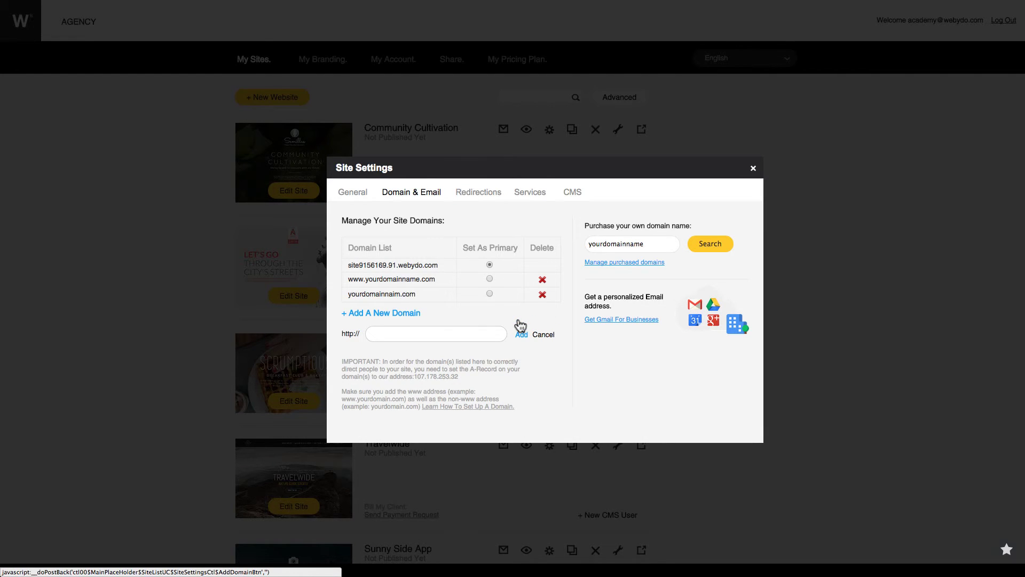
left_click(489, 294)
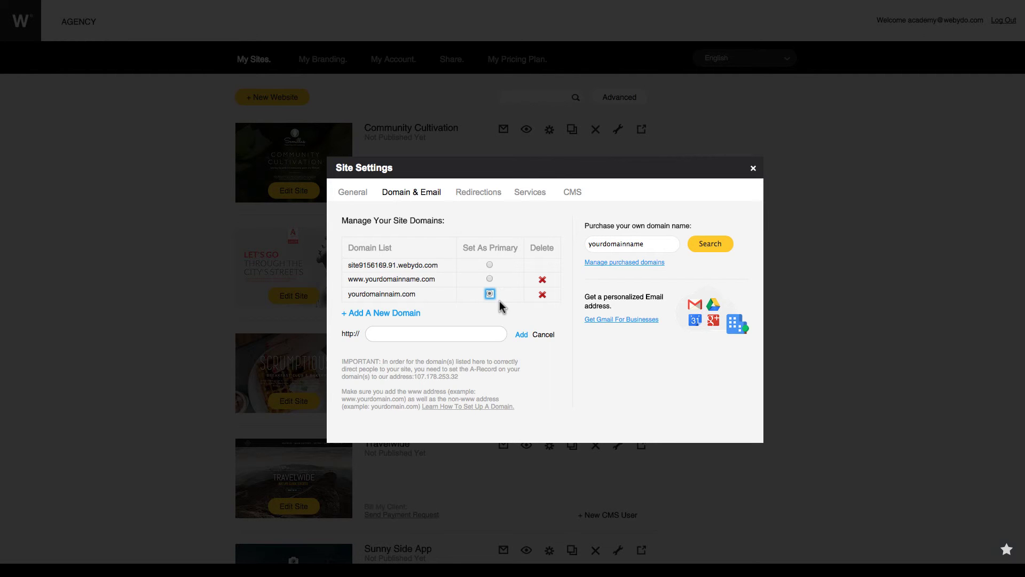
left_click(753, 169)
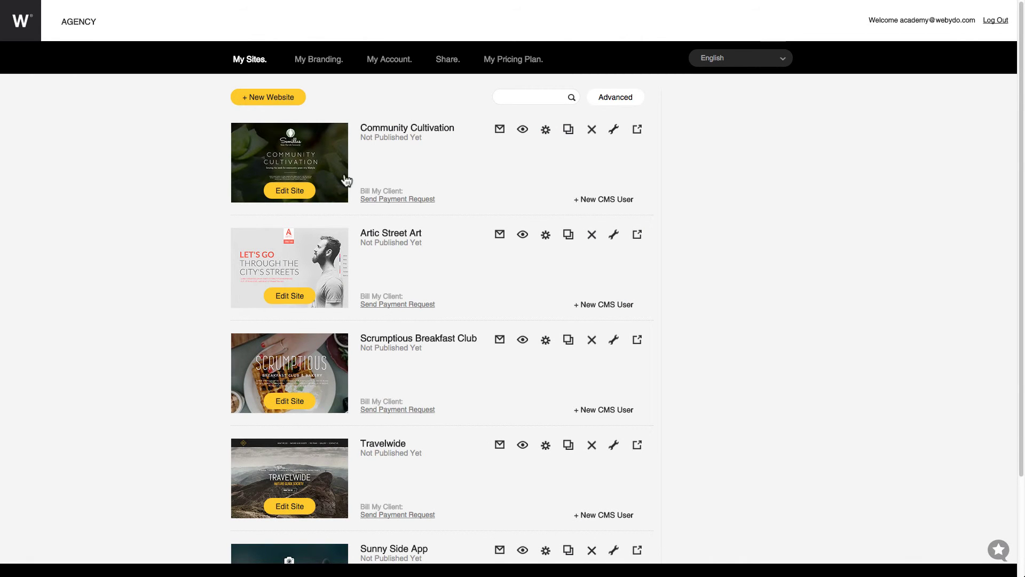
Open the Community Cultivation site, scroll its home page, then visit Community Gardens and Healthy Living
left_click(312, 169)
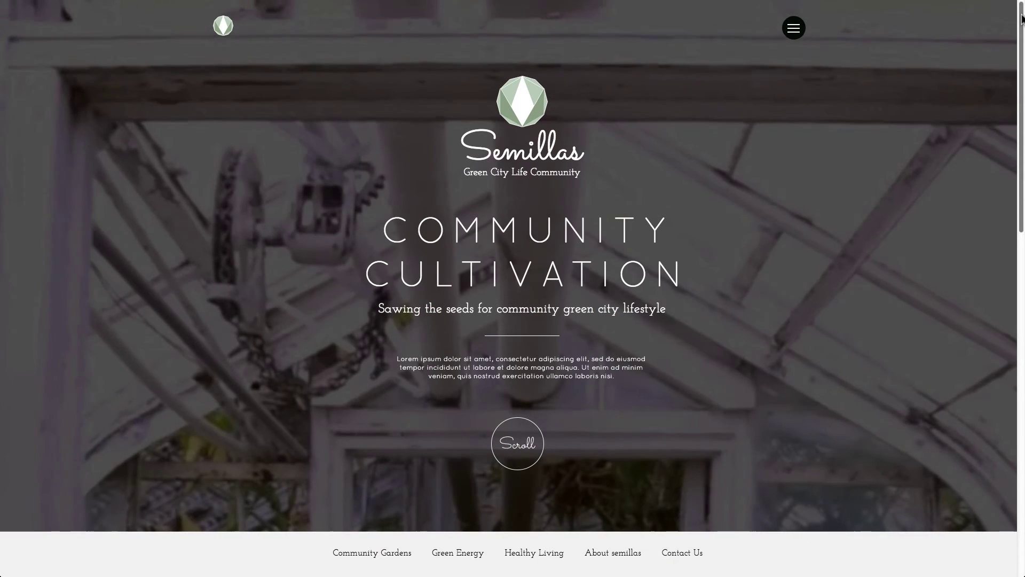
left_click_drag(1022, 18, 1021, 293)
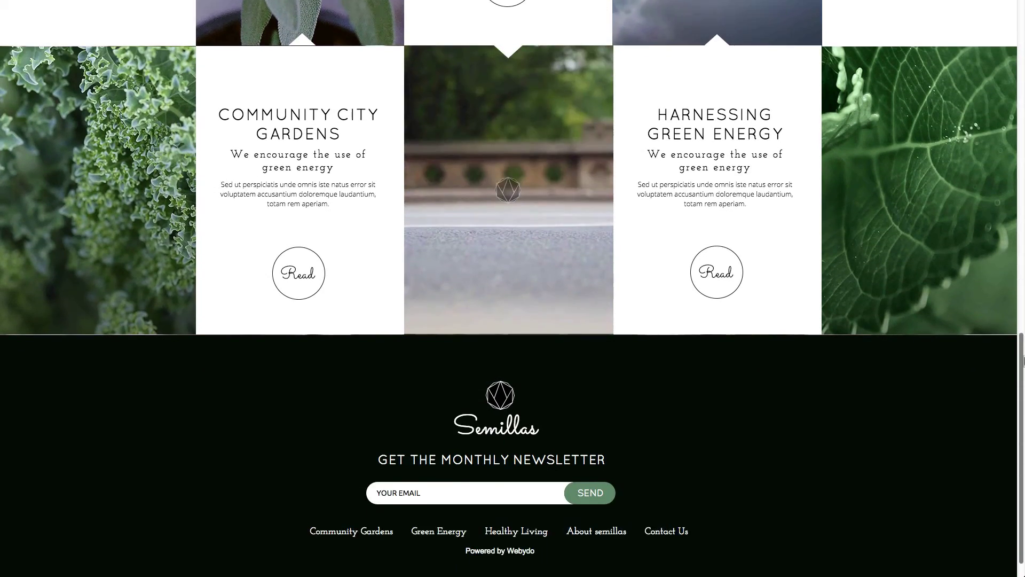
scroll(1023, 361, "down", 1)
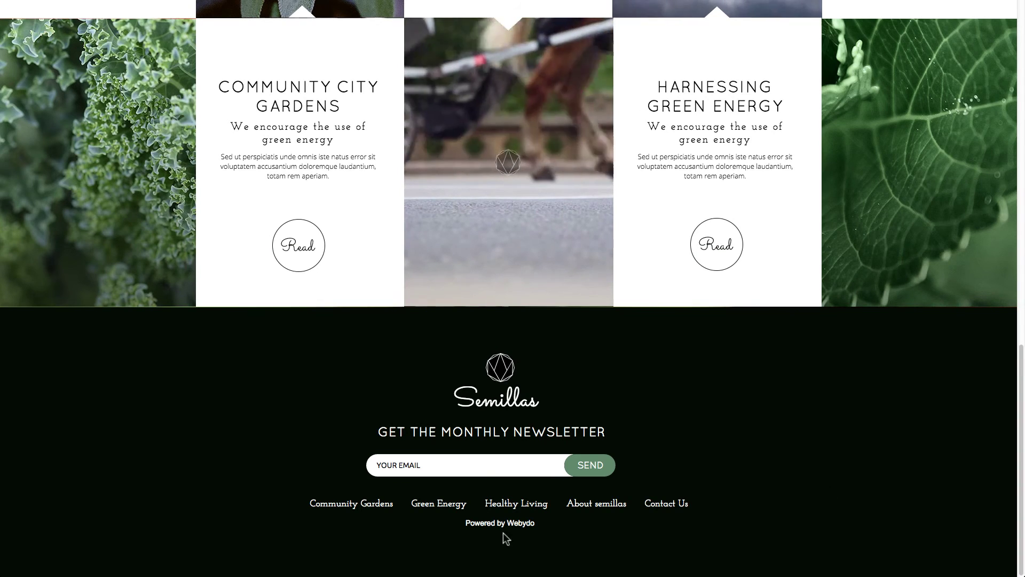
left_click(348, 507)
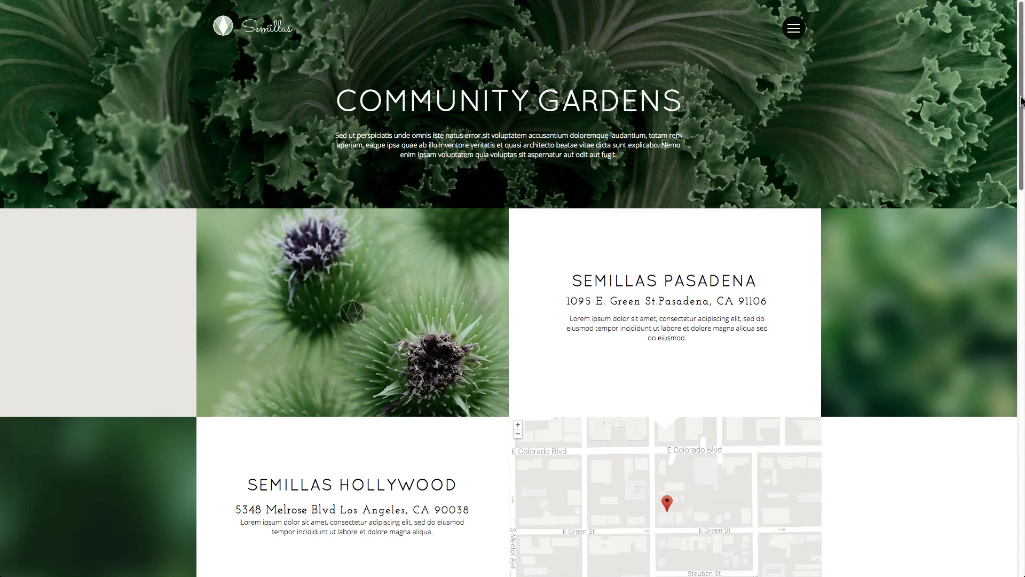
left_click_drag(1021, 98, 1022, 495)
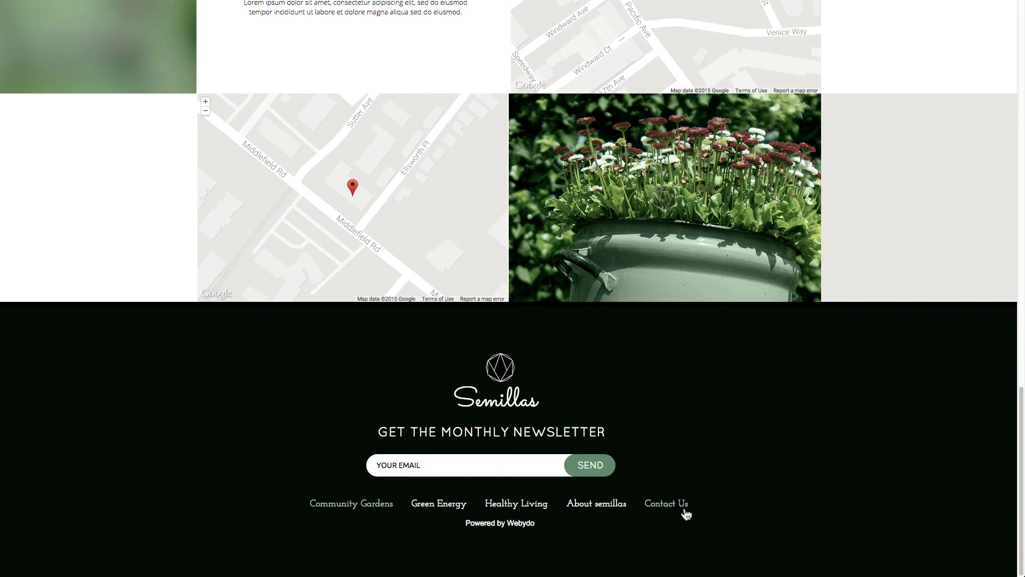
left_click(540, 505)
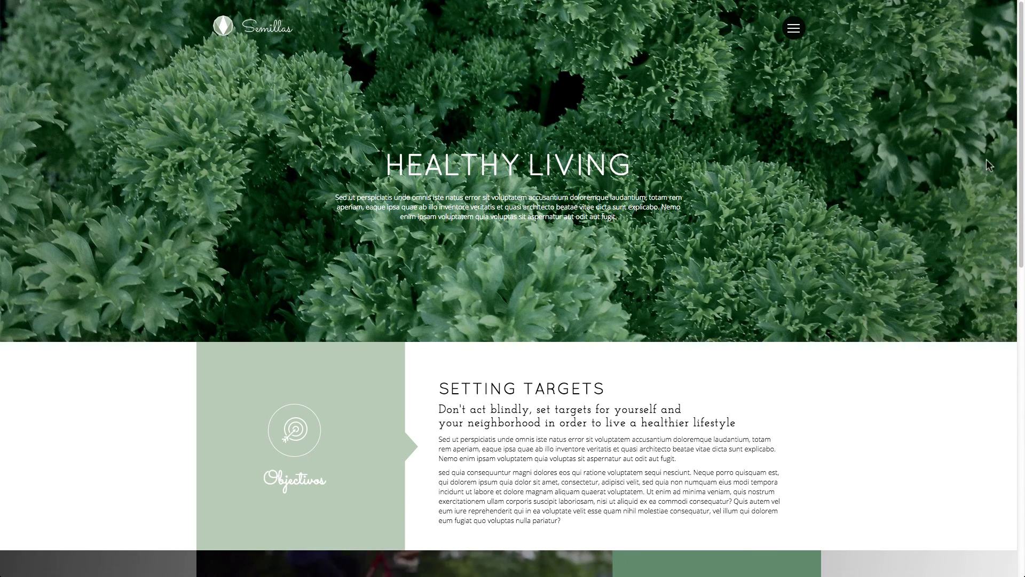
left_click_drag(1022, 157, 1024, 454)
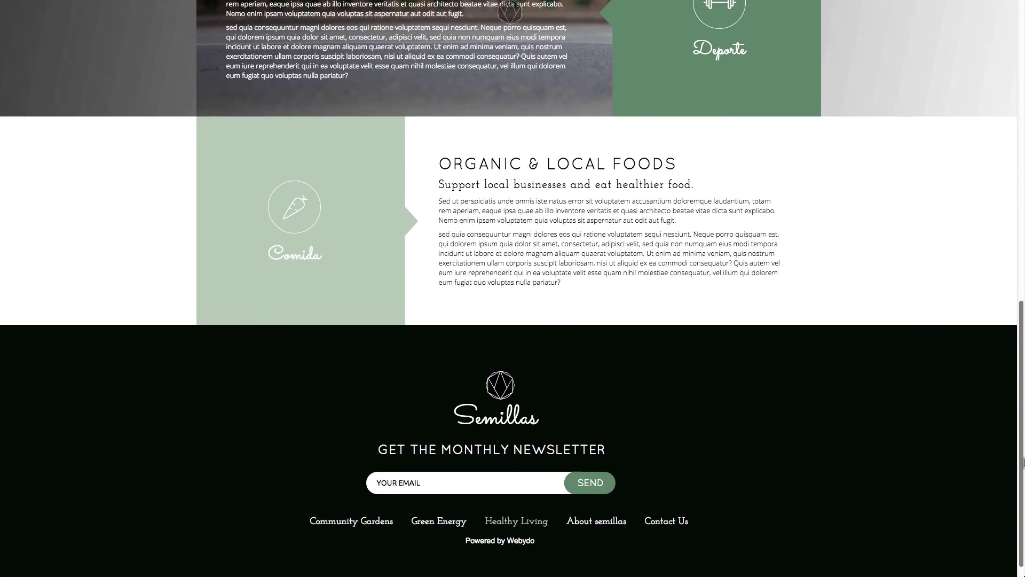